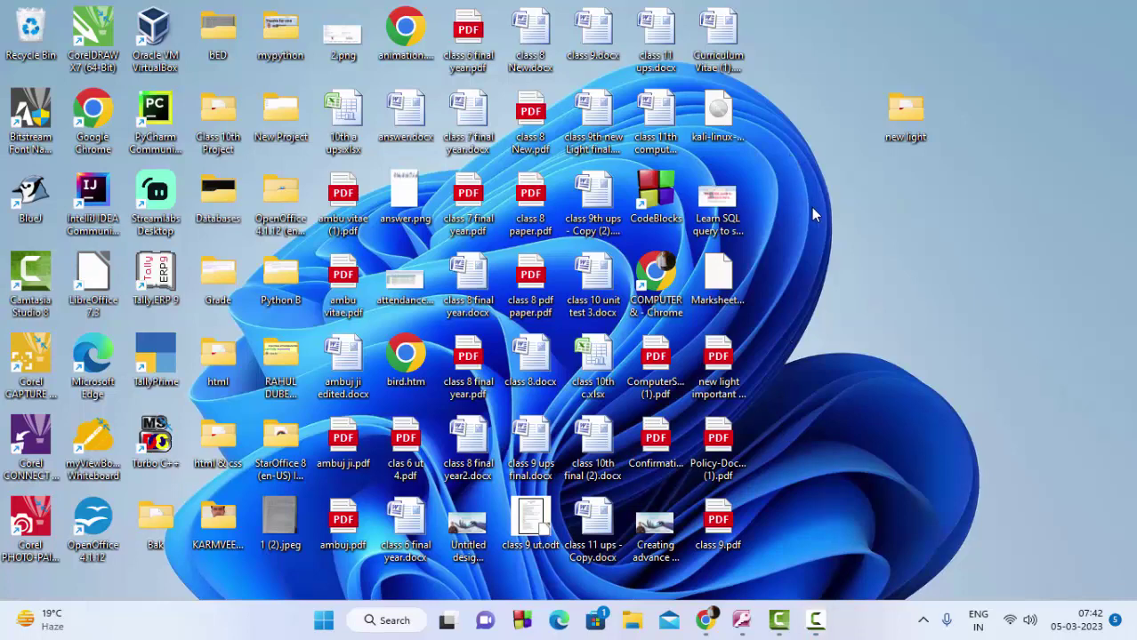
- Refresh the desktop five times, then bring up the Database80 Access window
right_click(827, 233)
click(834, 230)
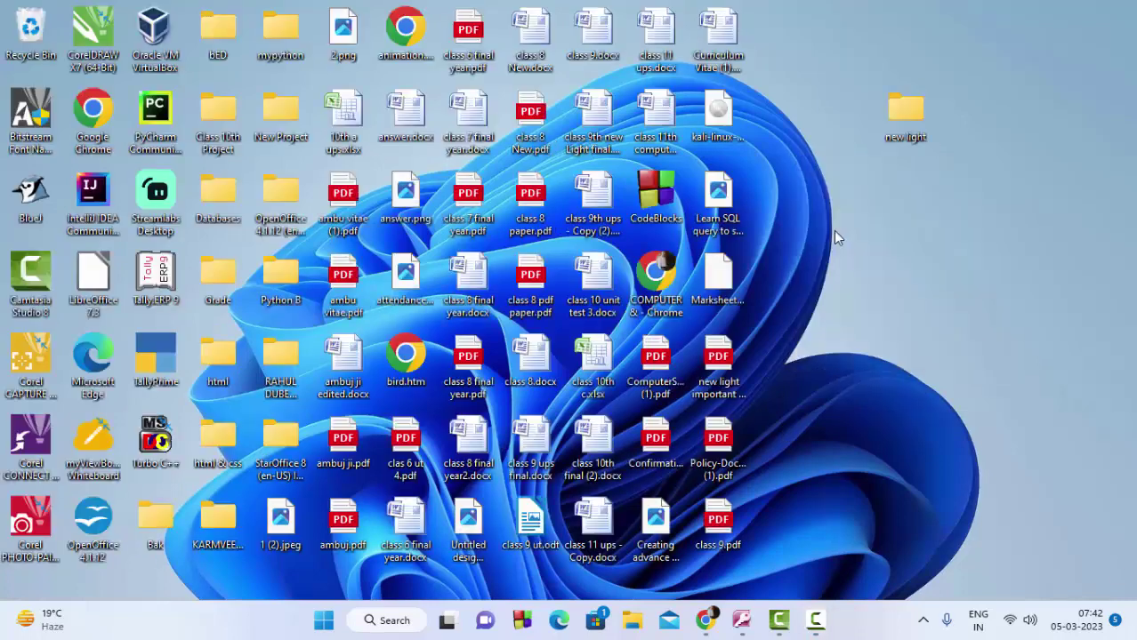
right_click(849, 257)
click(876, 302)
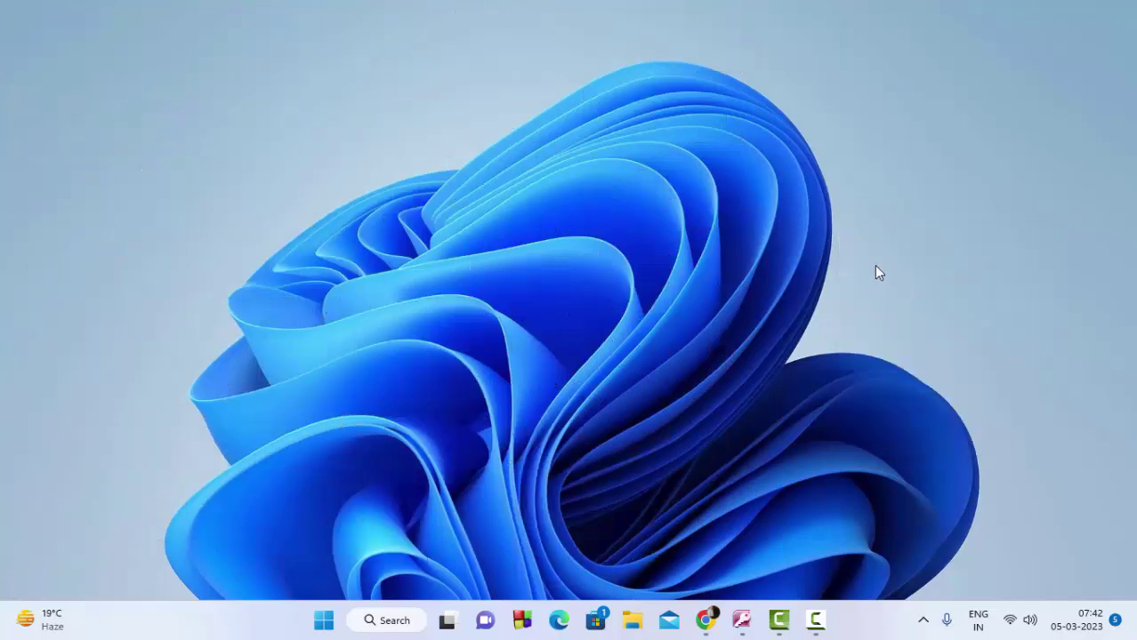
right_click(853, 187)
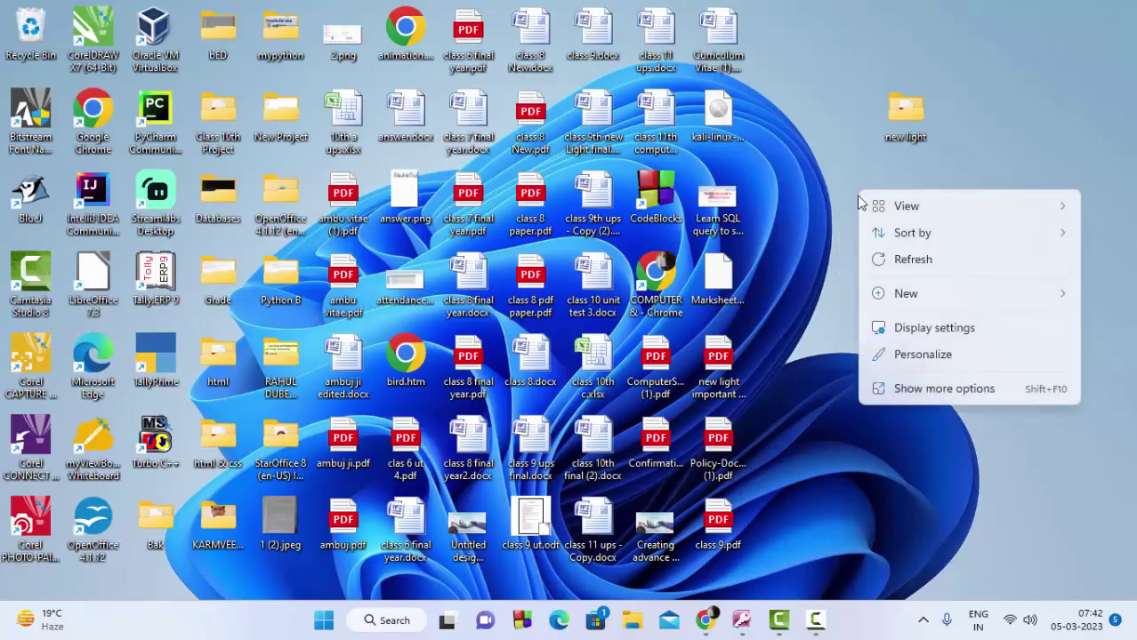
click(896, 258)
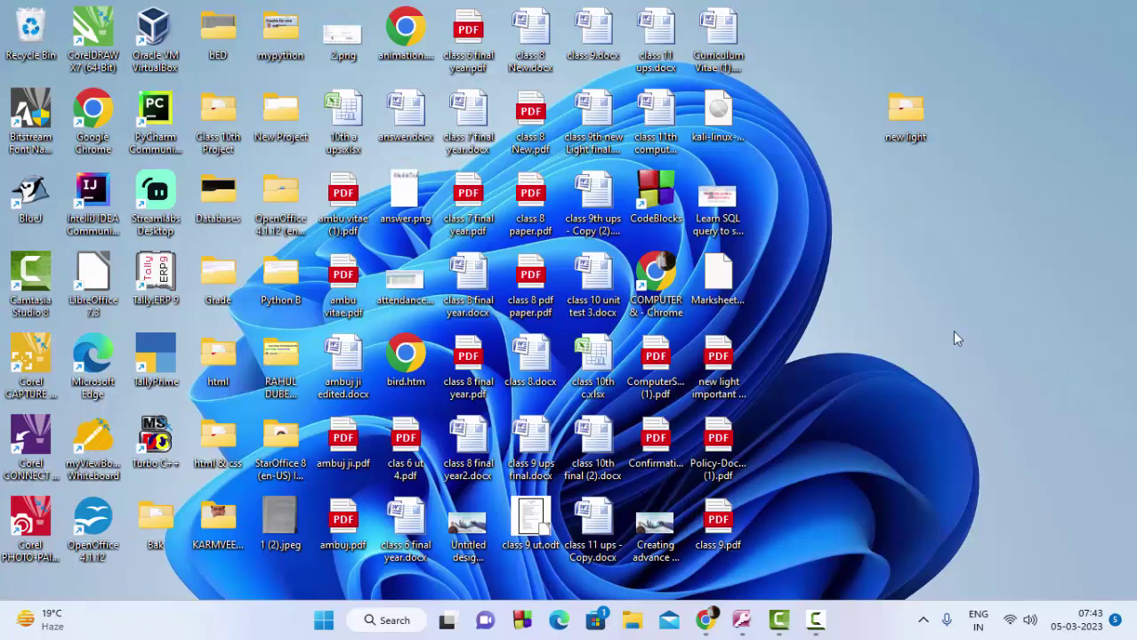
right_click(877, 217)
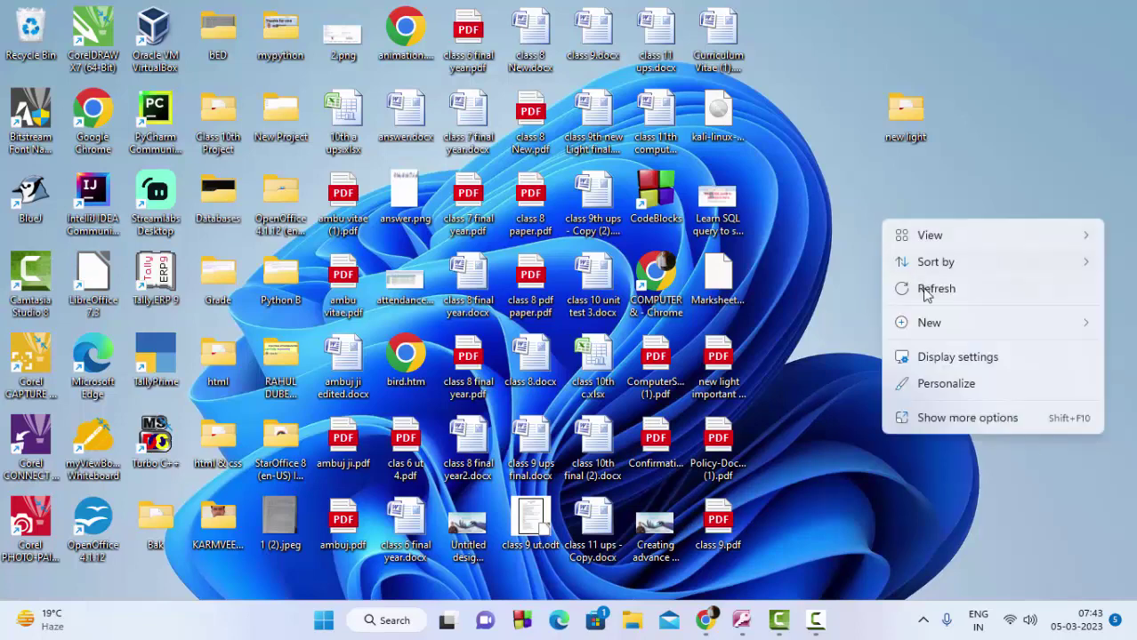
click(900, 289)
right_click(888, 230)
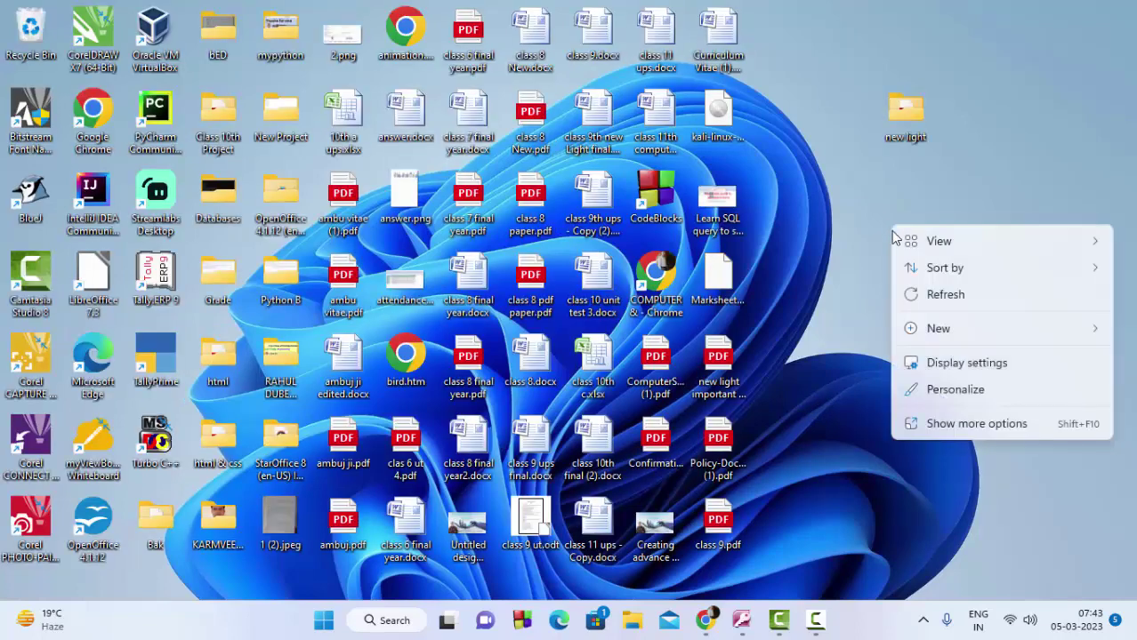
click(930, 294)
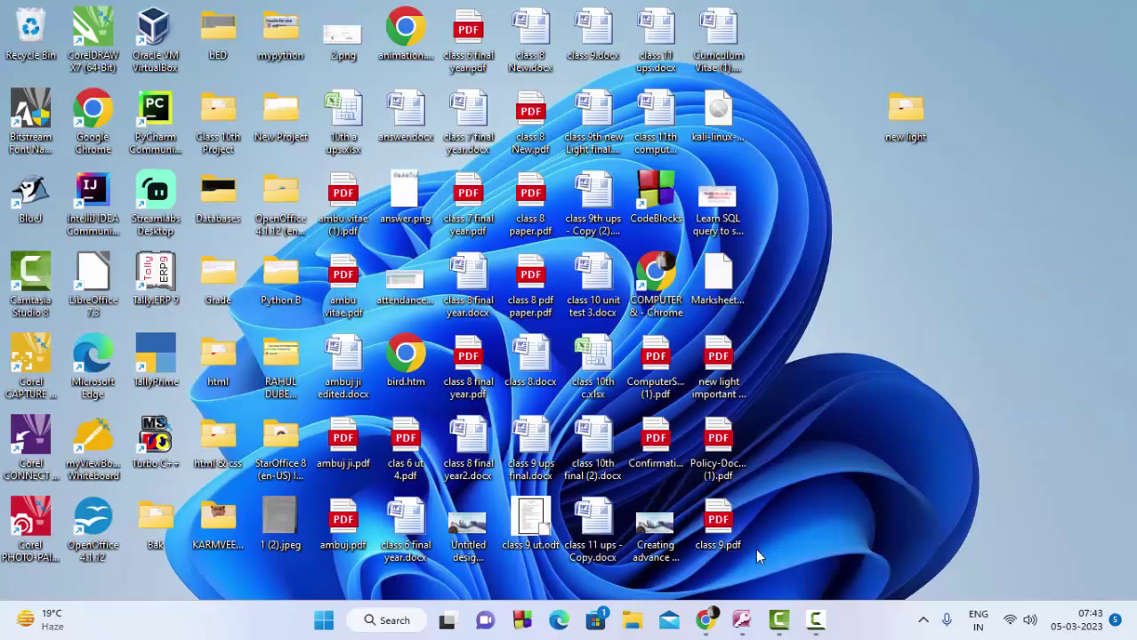
click(743, 627)
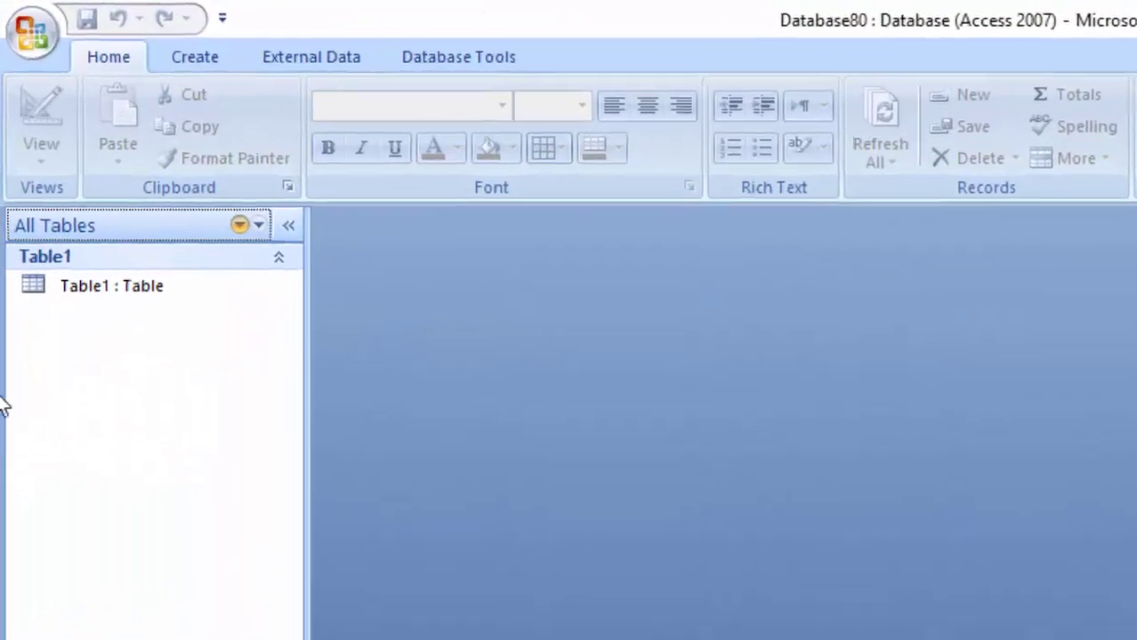
- Open Table1, check its ID, Name_of_product and Price fields in Design View, then return to Datasheet View
click(178, 370)
double_click(174, 365)
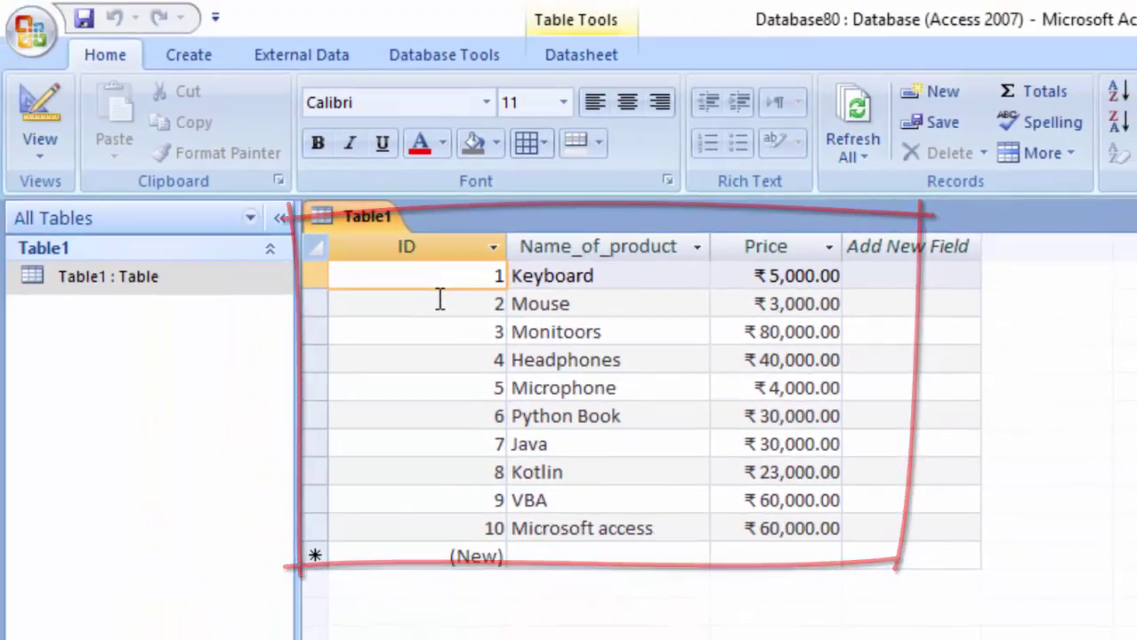
click(38, 149)
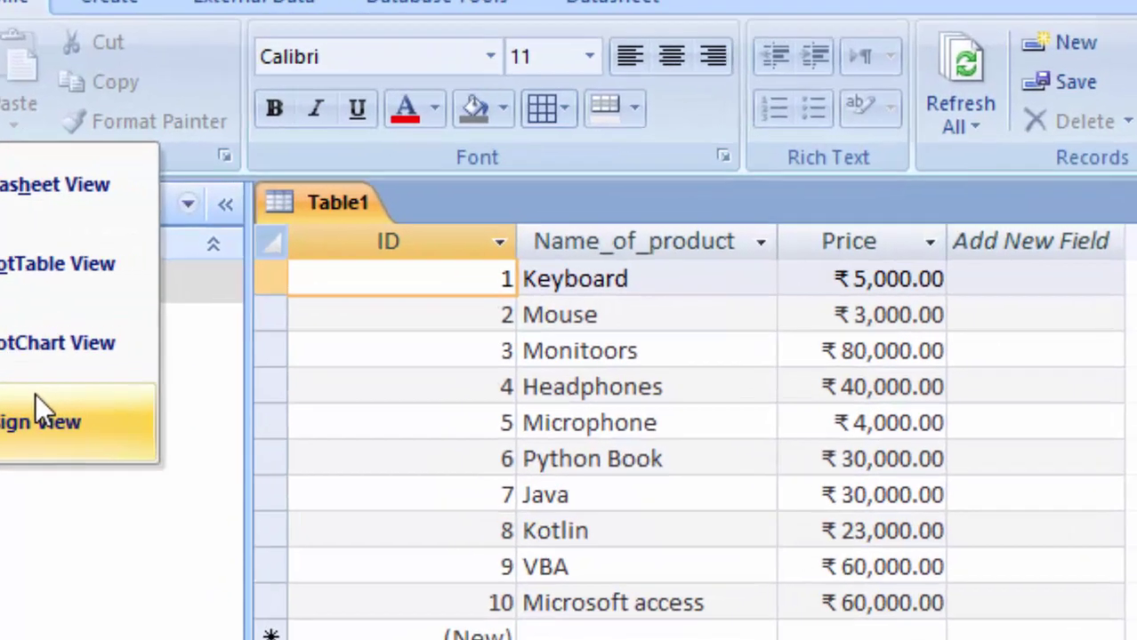
click(134, 387)
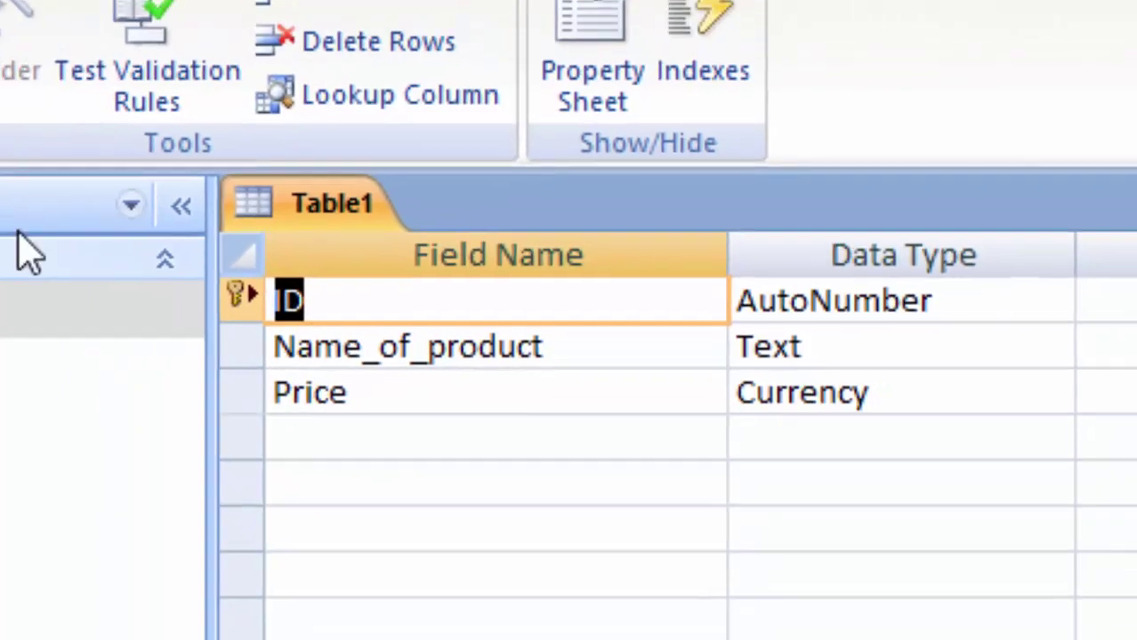
click(12, 114)
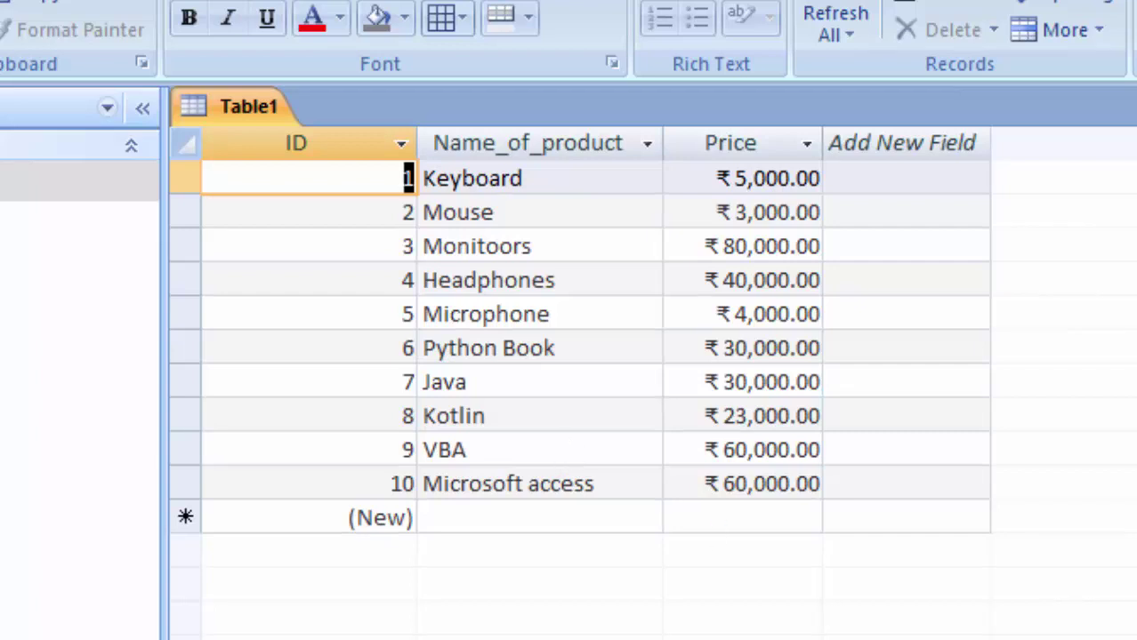
click(775, 519)
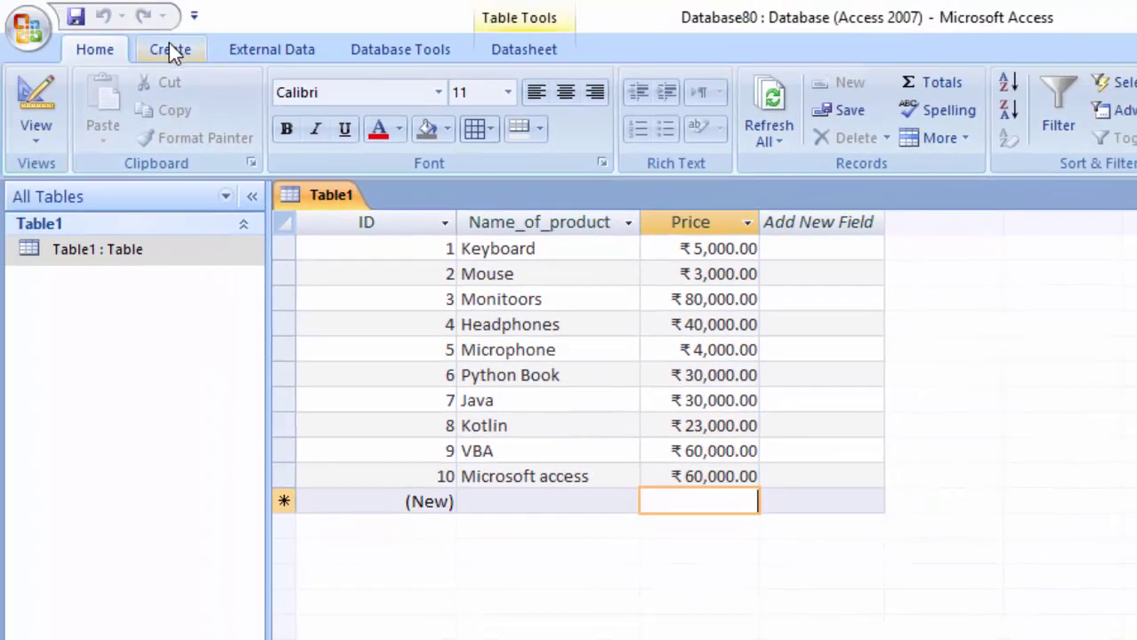
- Create a Datasheet form from Table1 through More Forms, showing all ten product records
click(170, 48)
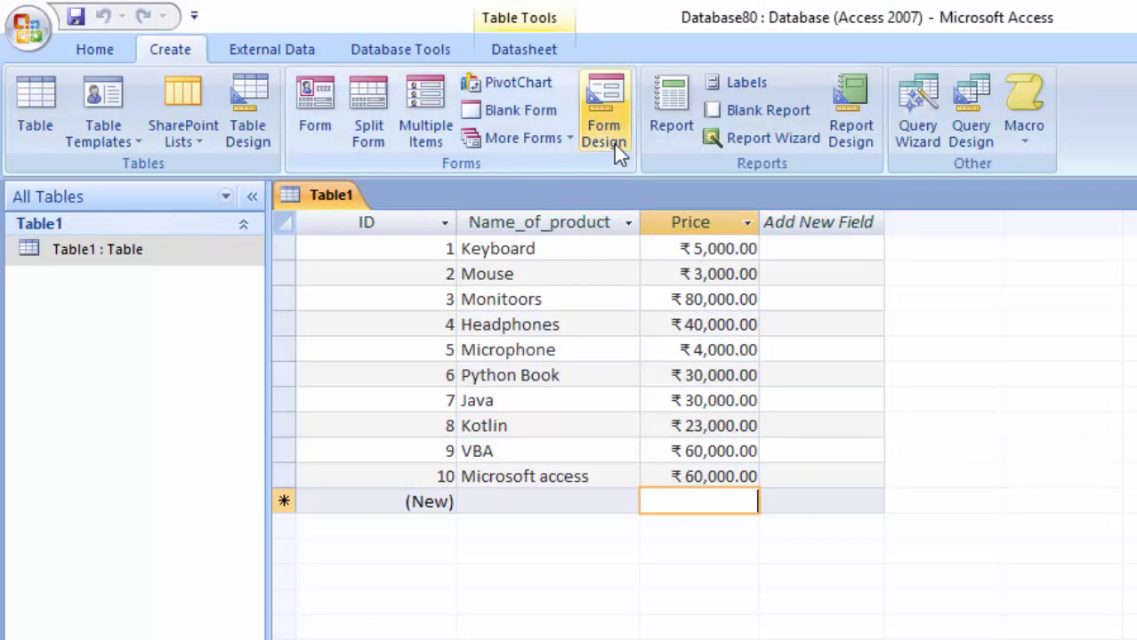
click(568, 138)
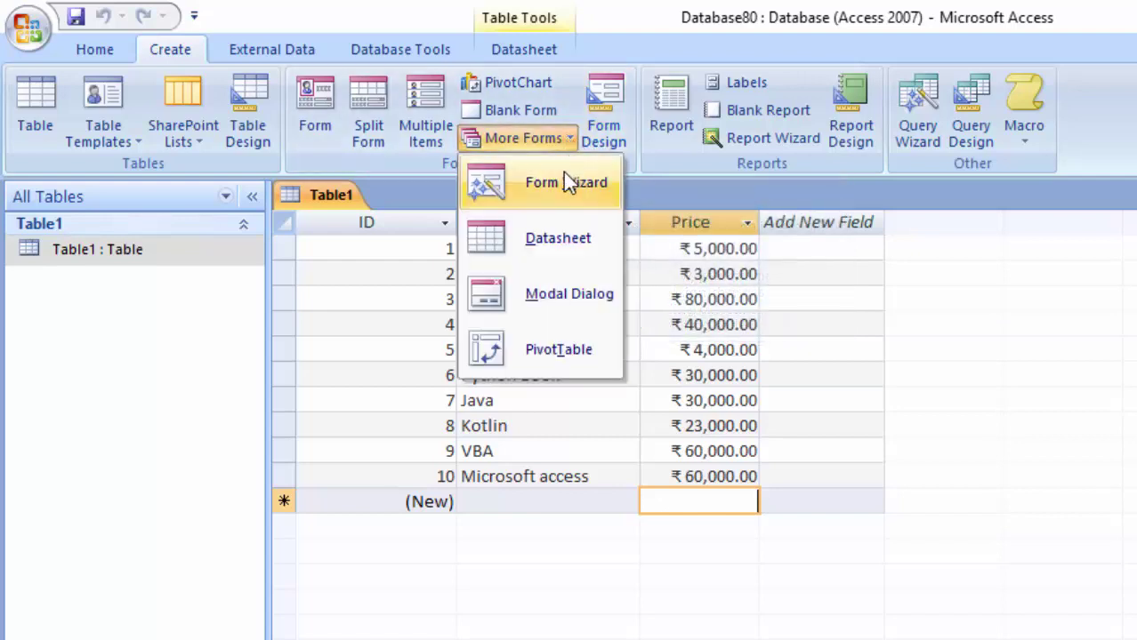
click(560, 238)
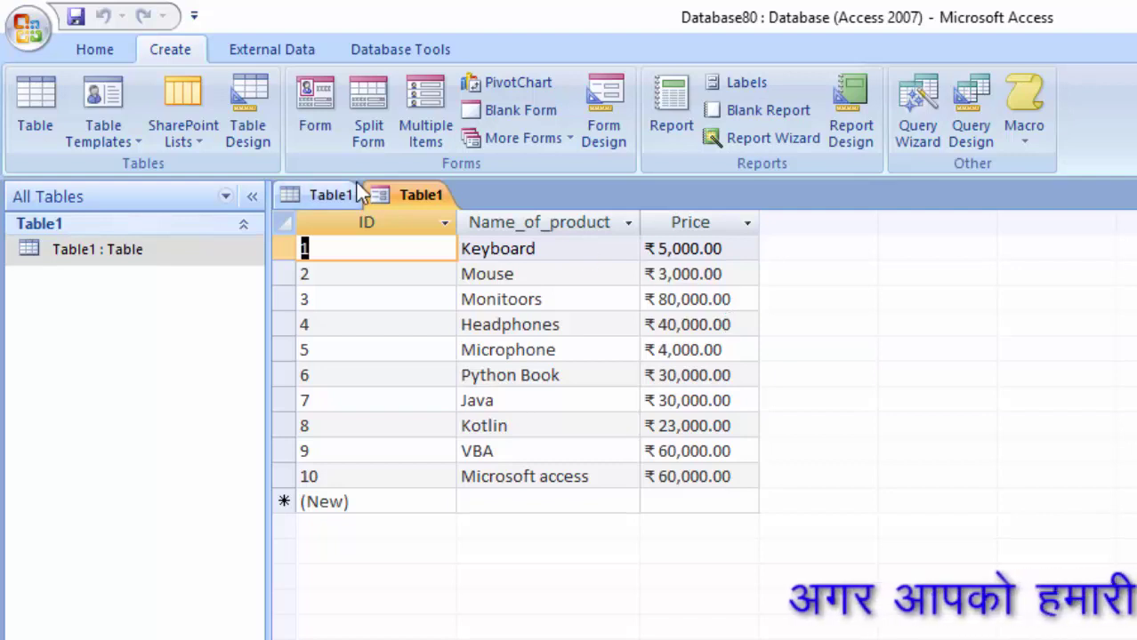
click(418, 195)
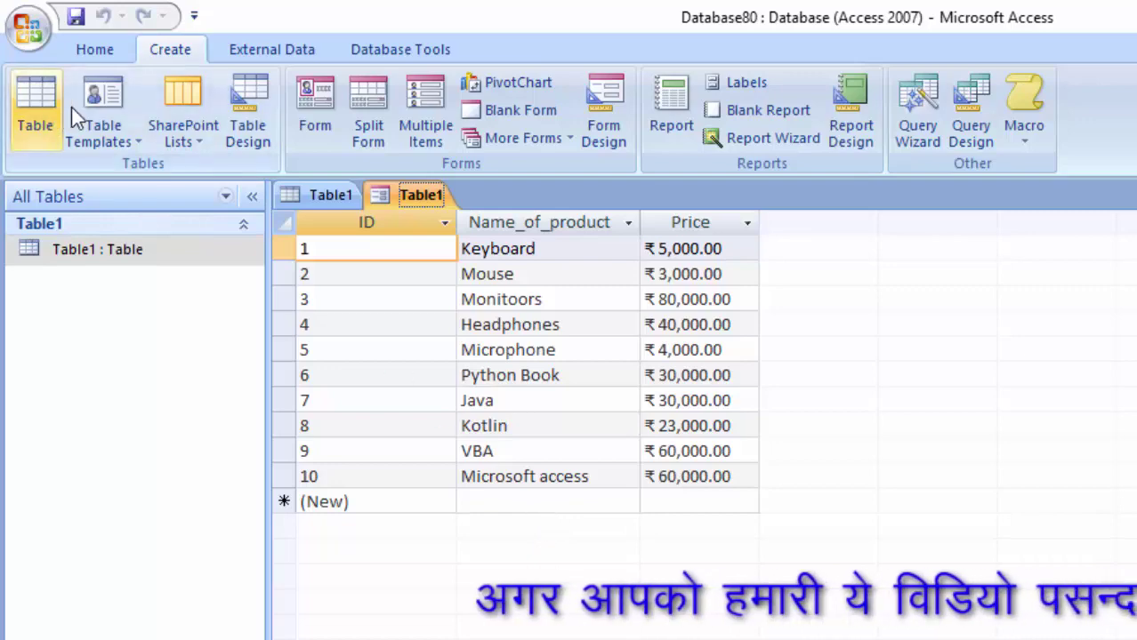
click(90, 49)
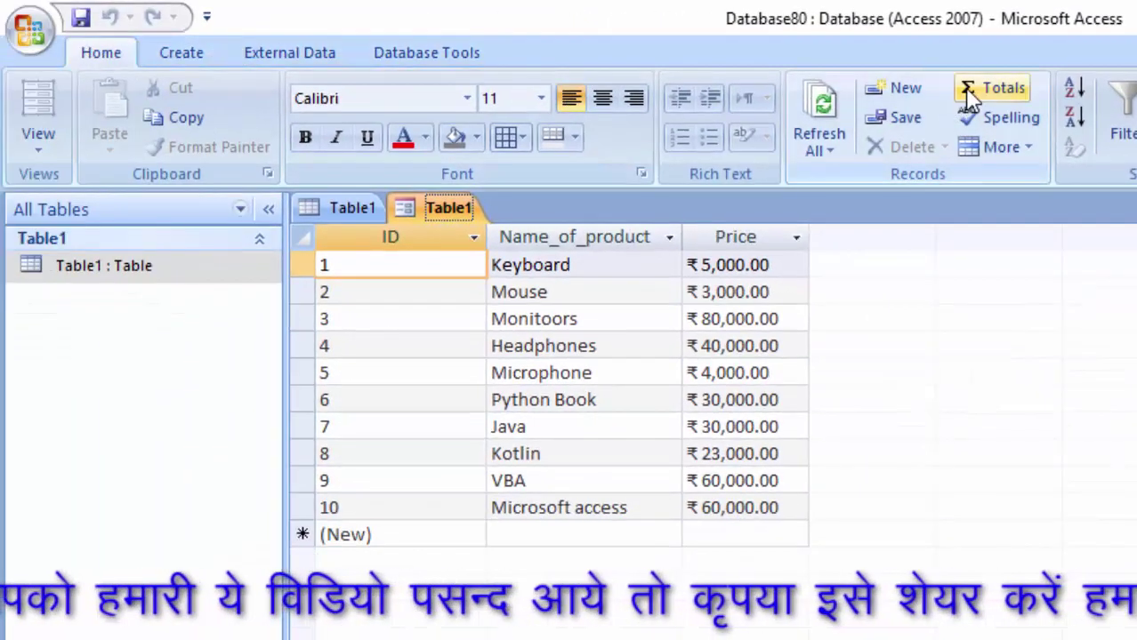
- Add a Totals row set to Sum on Price (₹335,000.00) and widen the Price column
click(968, 92)
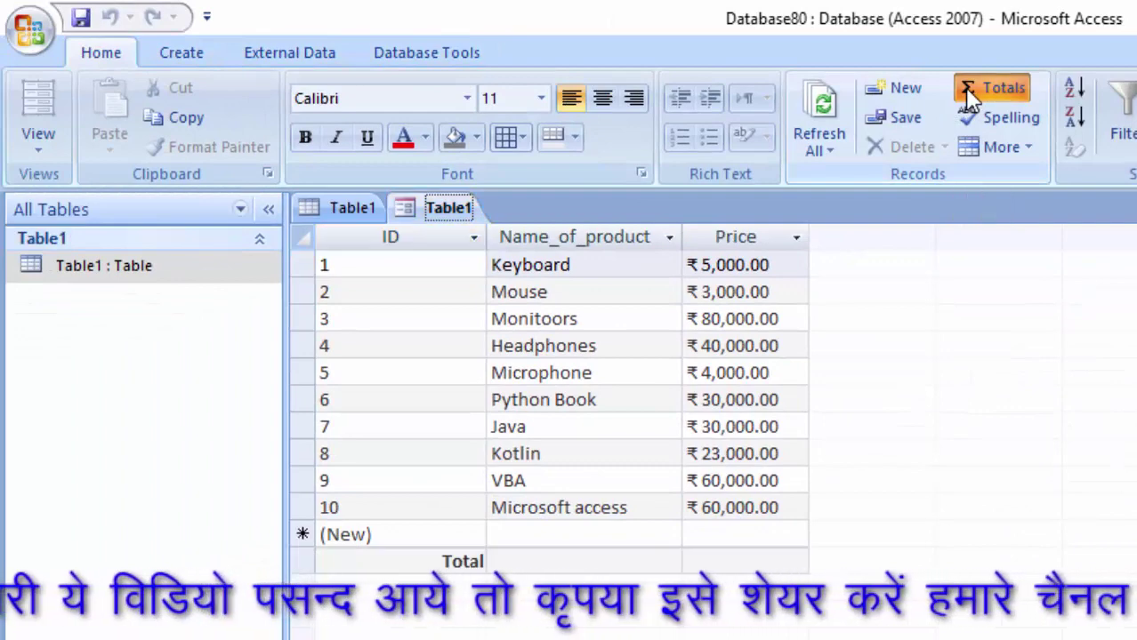
click(714, 536)
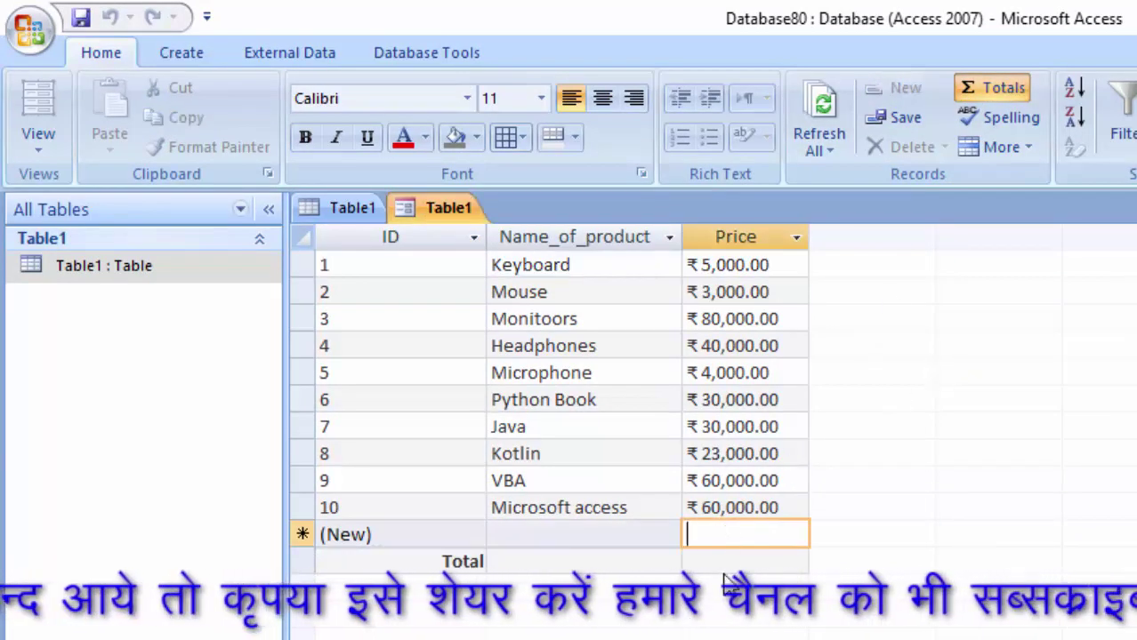
click(729, 561)
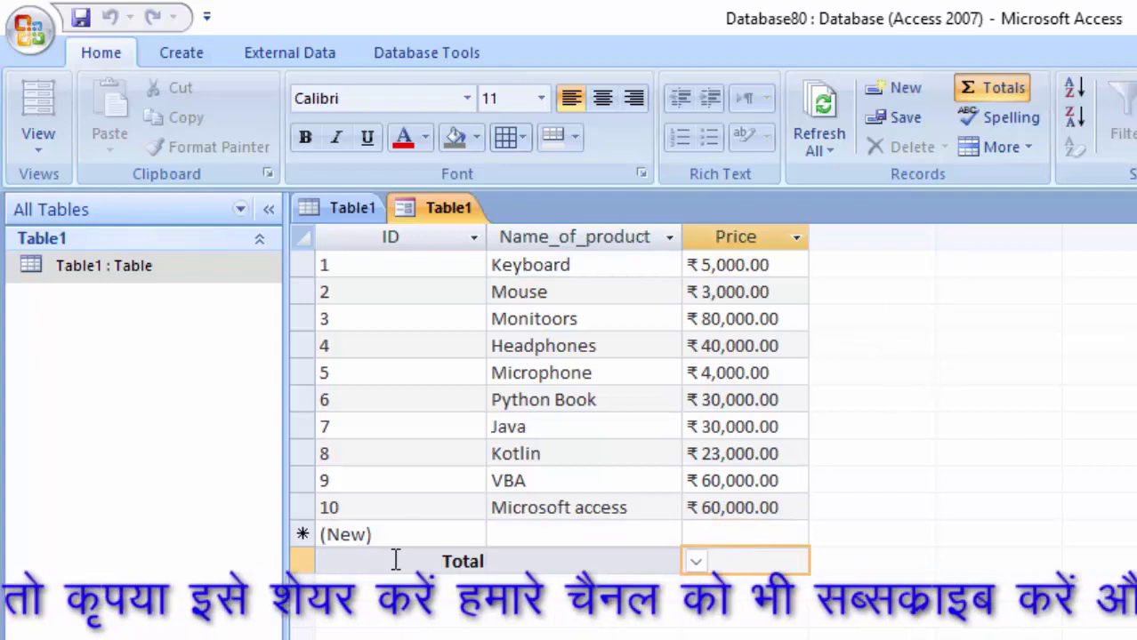
click(695, 562)
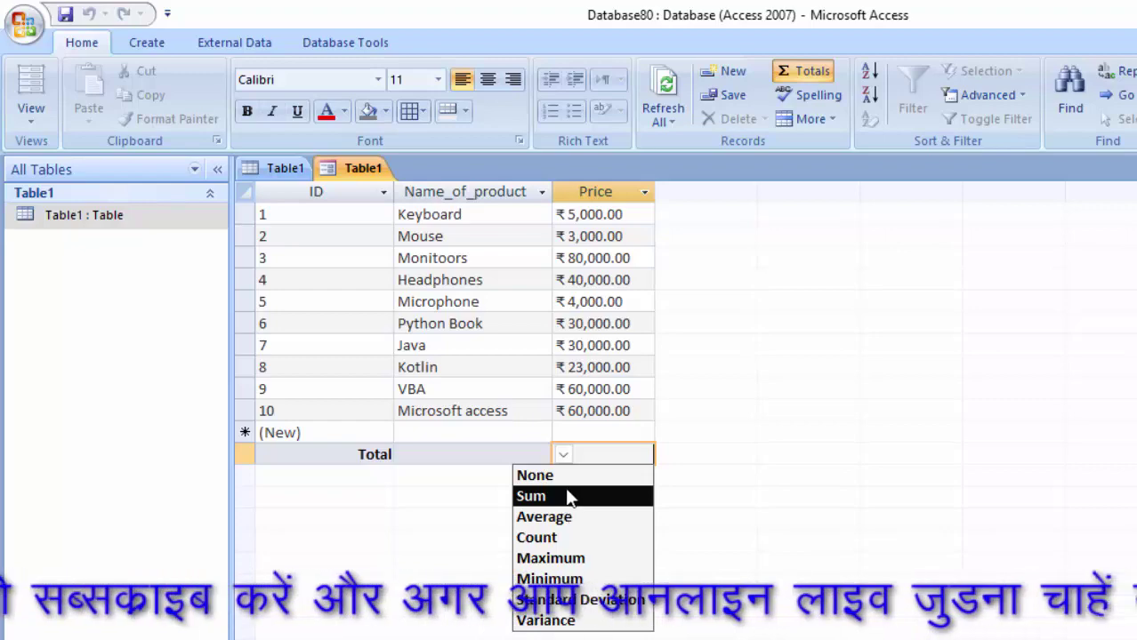
click(566, 496)
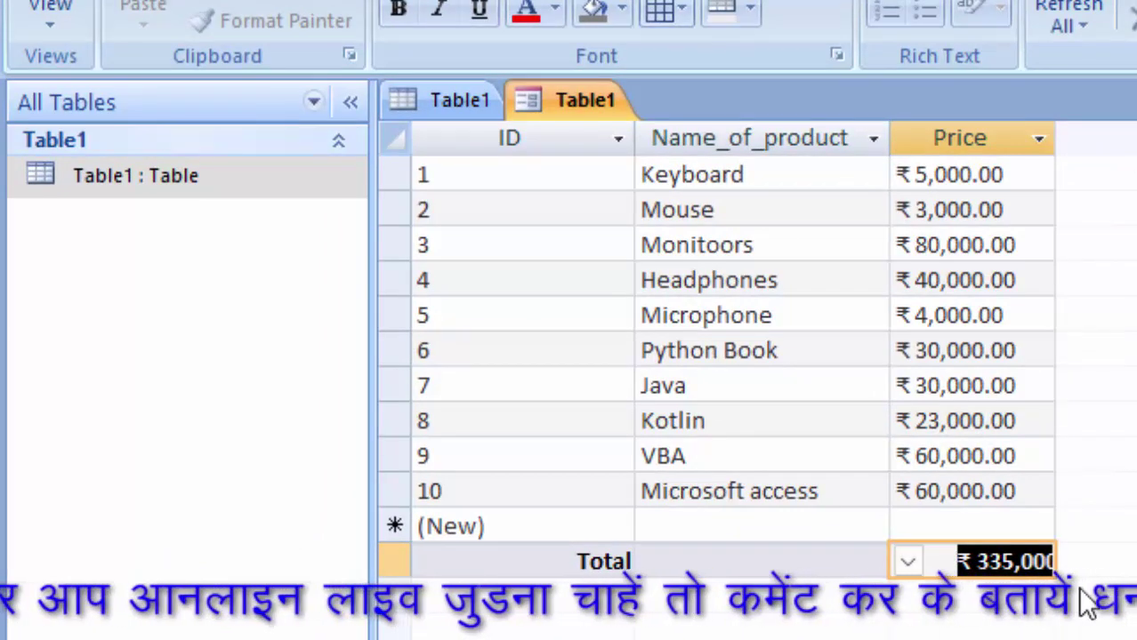
drag(1055, 137, 1129, 251)
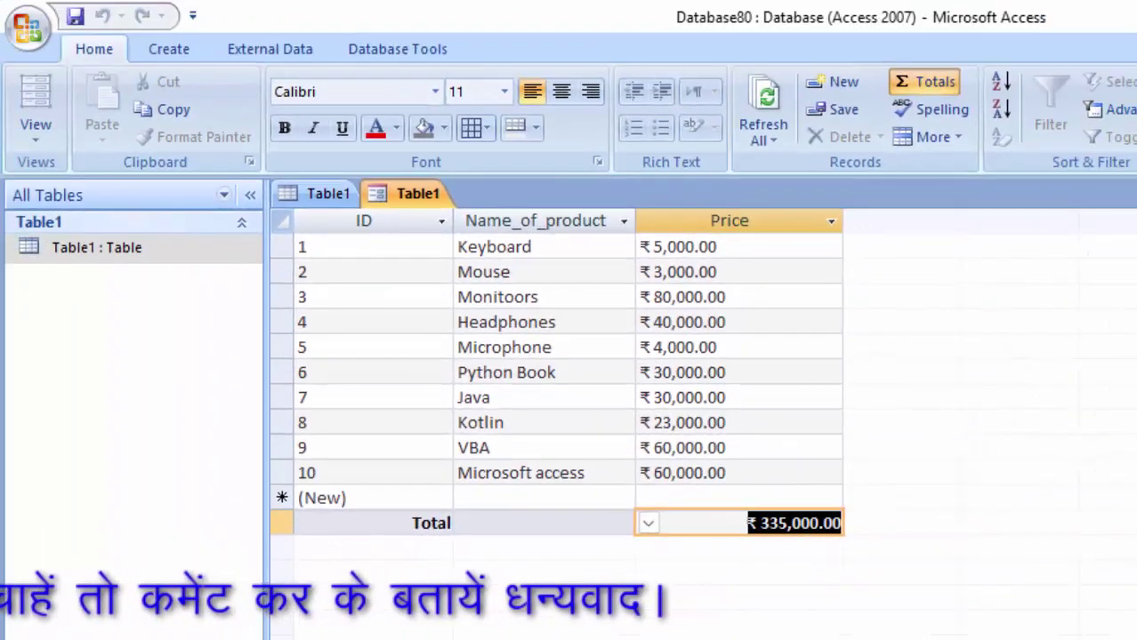
- Launch Microsoft Excel 2007 from the Start search
key(super)
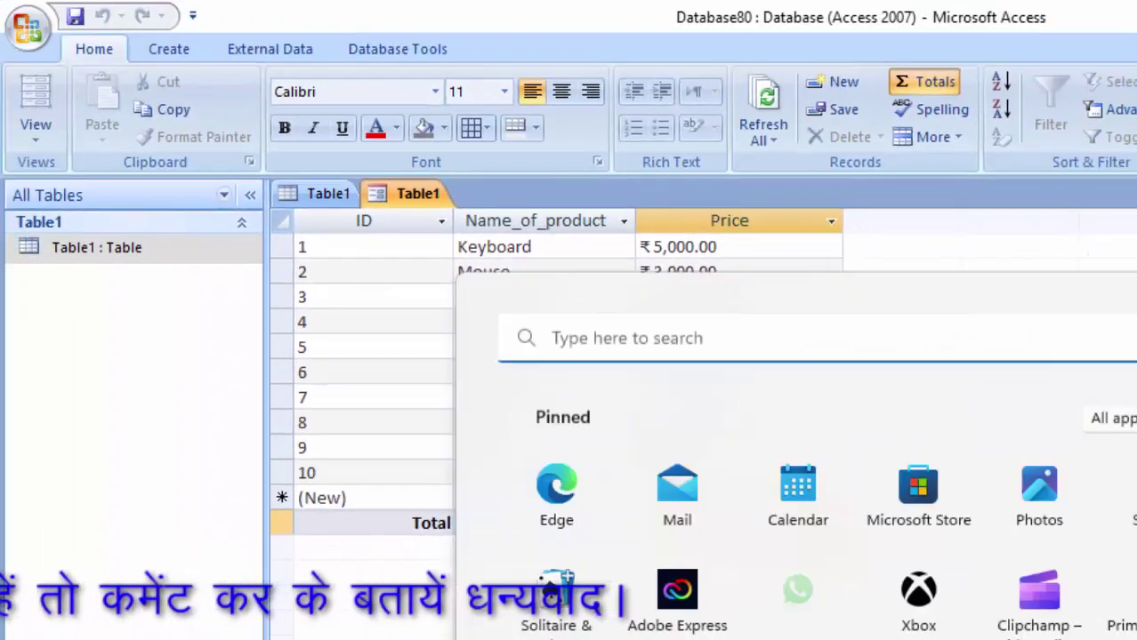
text(e)
key(Return)
- Enter =SUM(C3:C12) in C13, giving 335000
text(=)
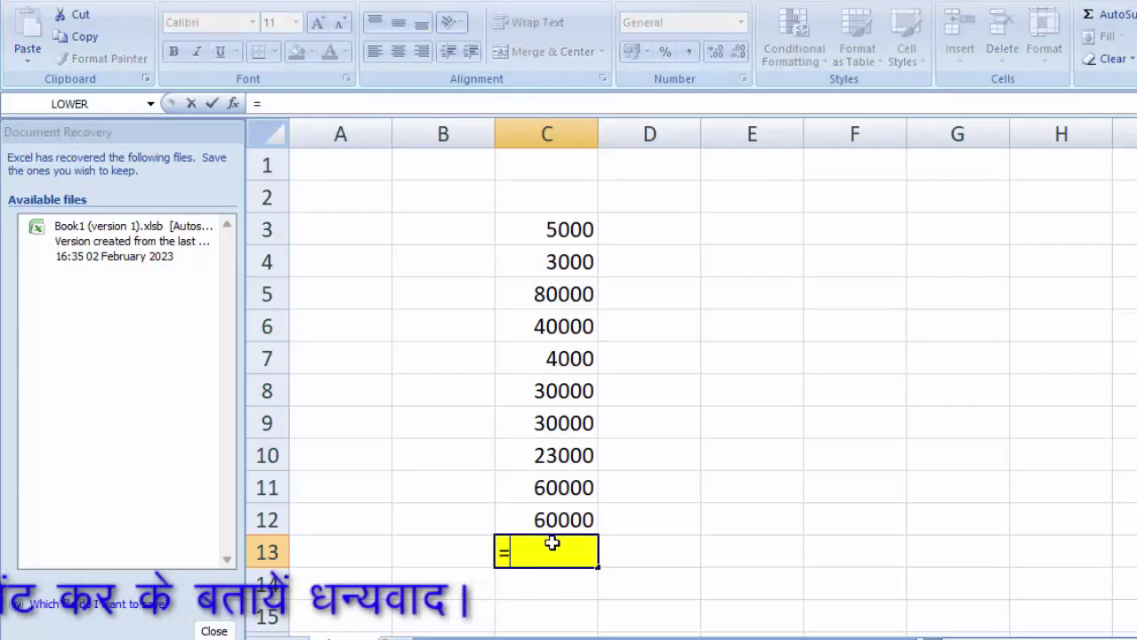
text(sum()
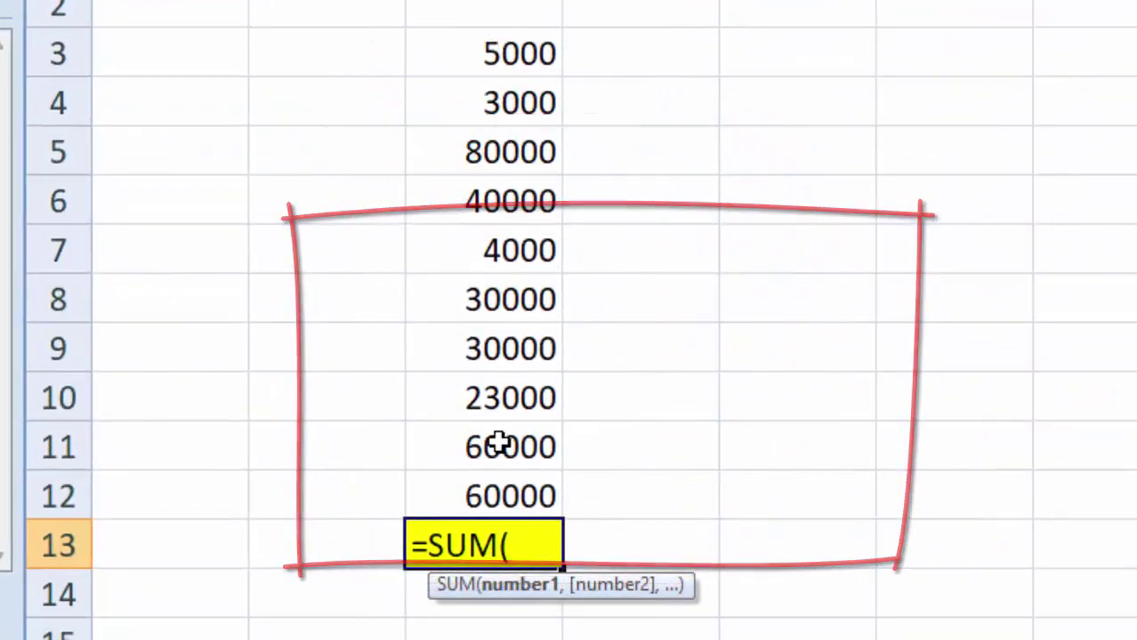
drag(472, 54, 473, 480)
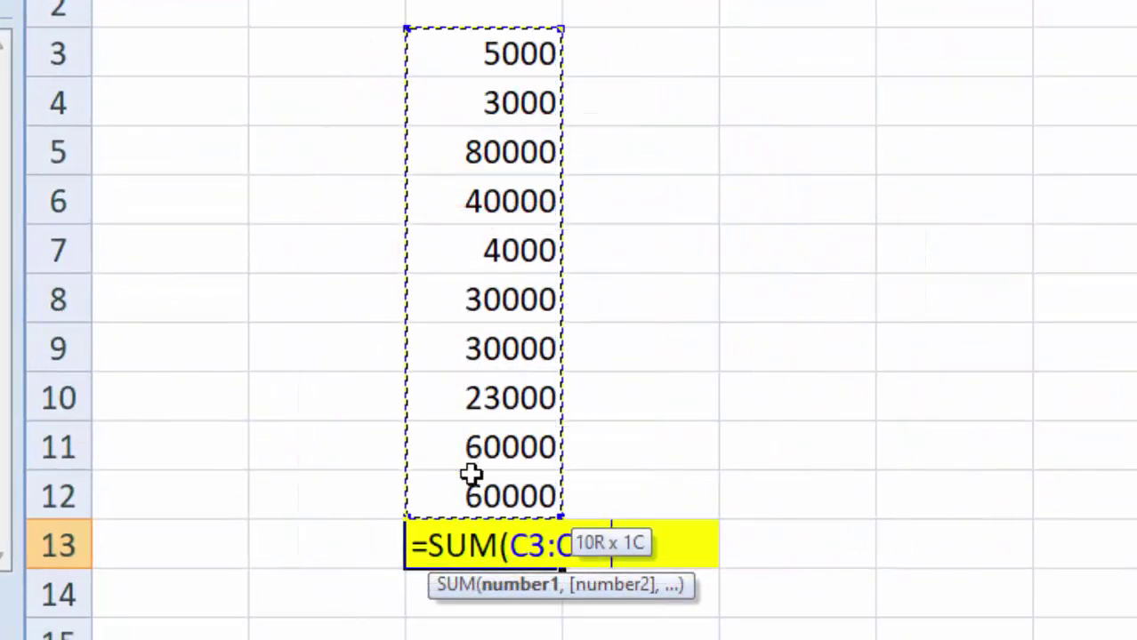
text())
key(Return)
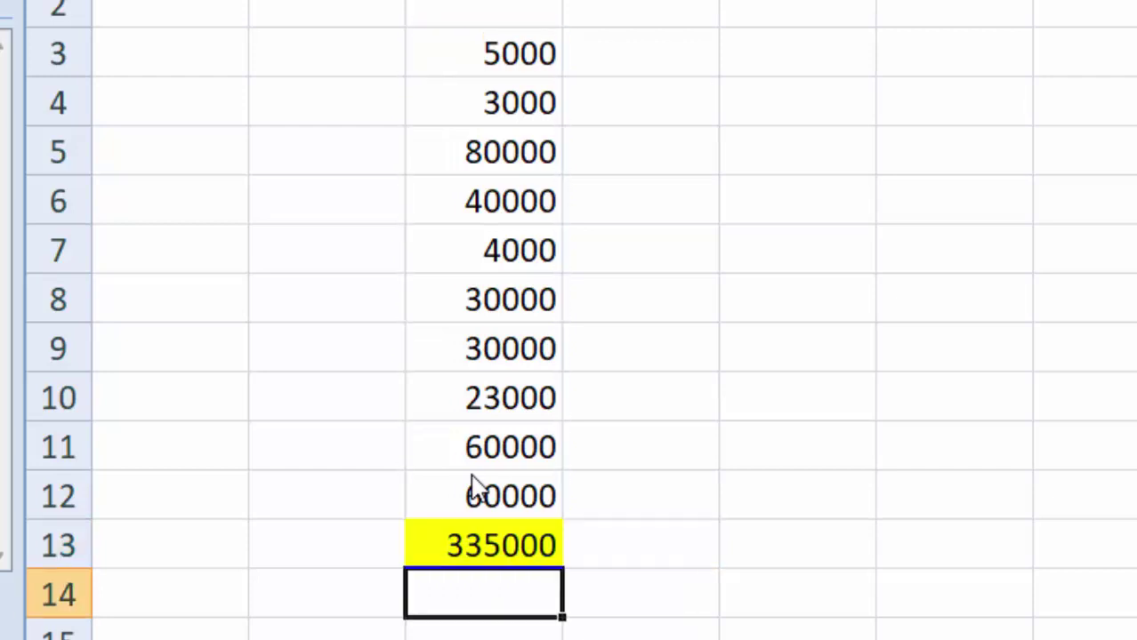